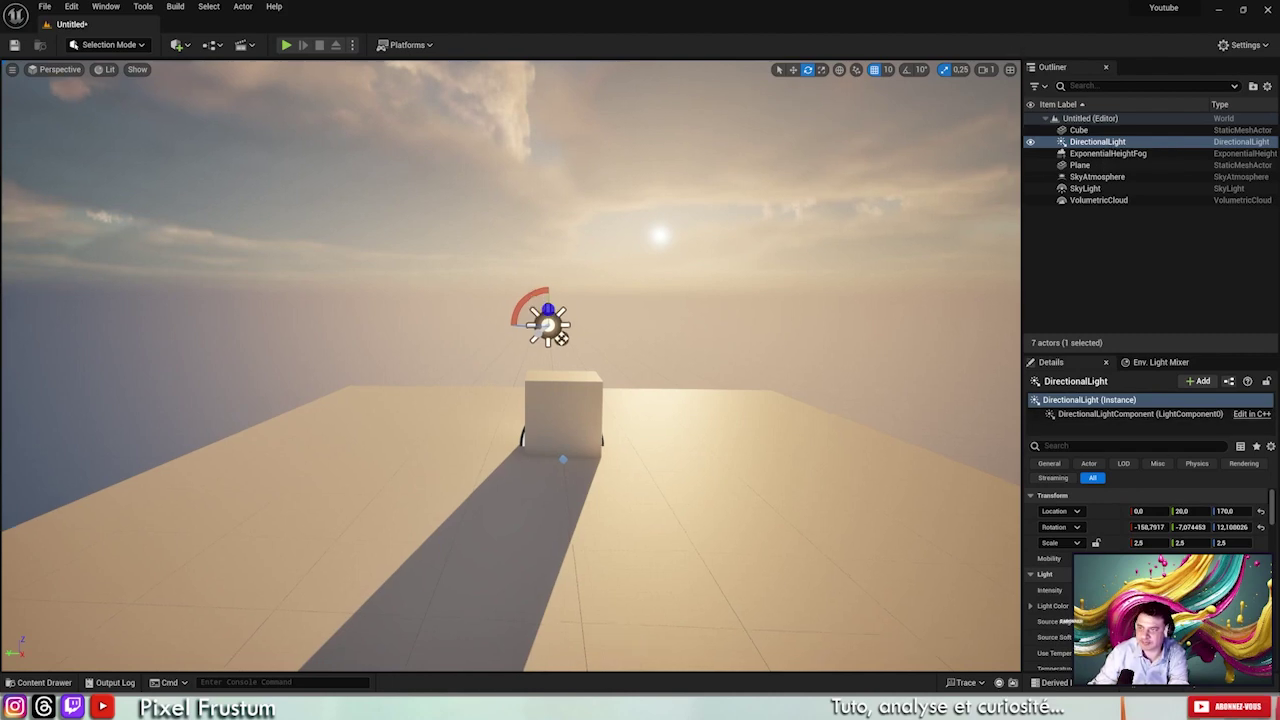
Delete the DirectionalLight, look down on the darkened level, and select the SkyLight.
key("Delete")
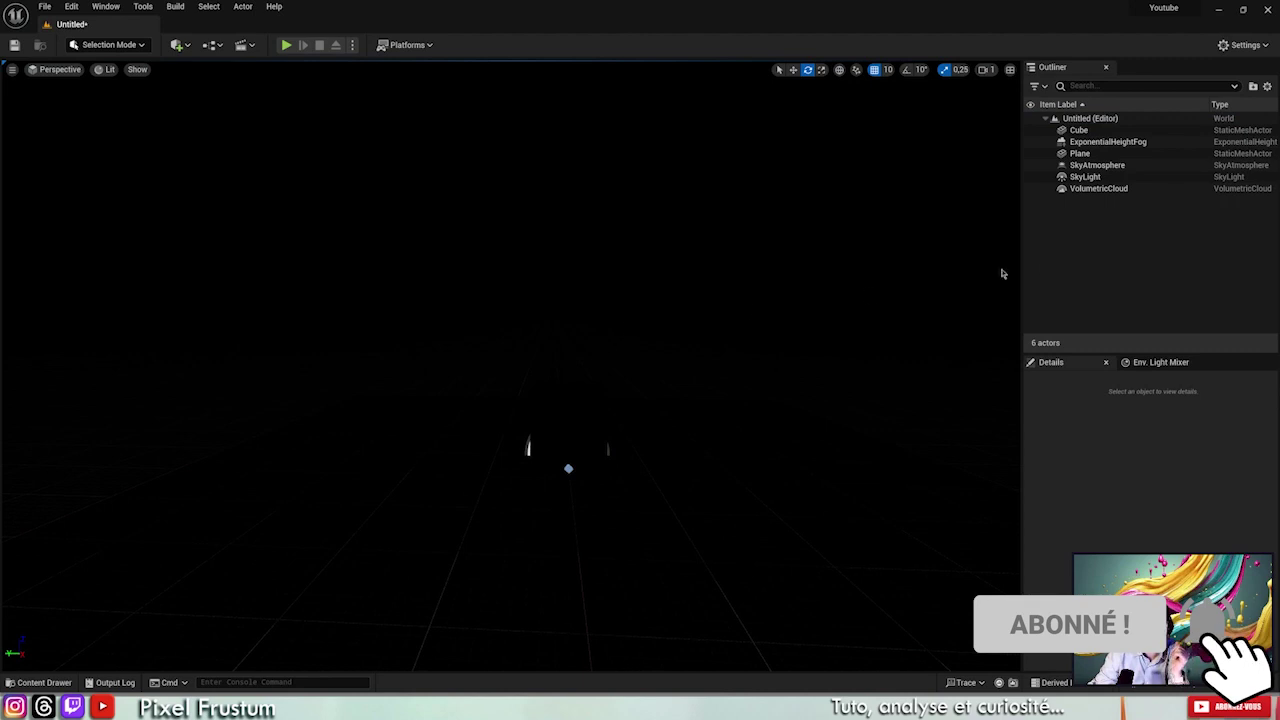
mouse_move(600, 372)
right_mouse_down()
mouse_move(581, 371)
mouse_move(407, 197)
right_mouse_up()
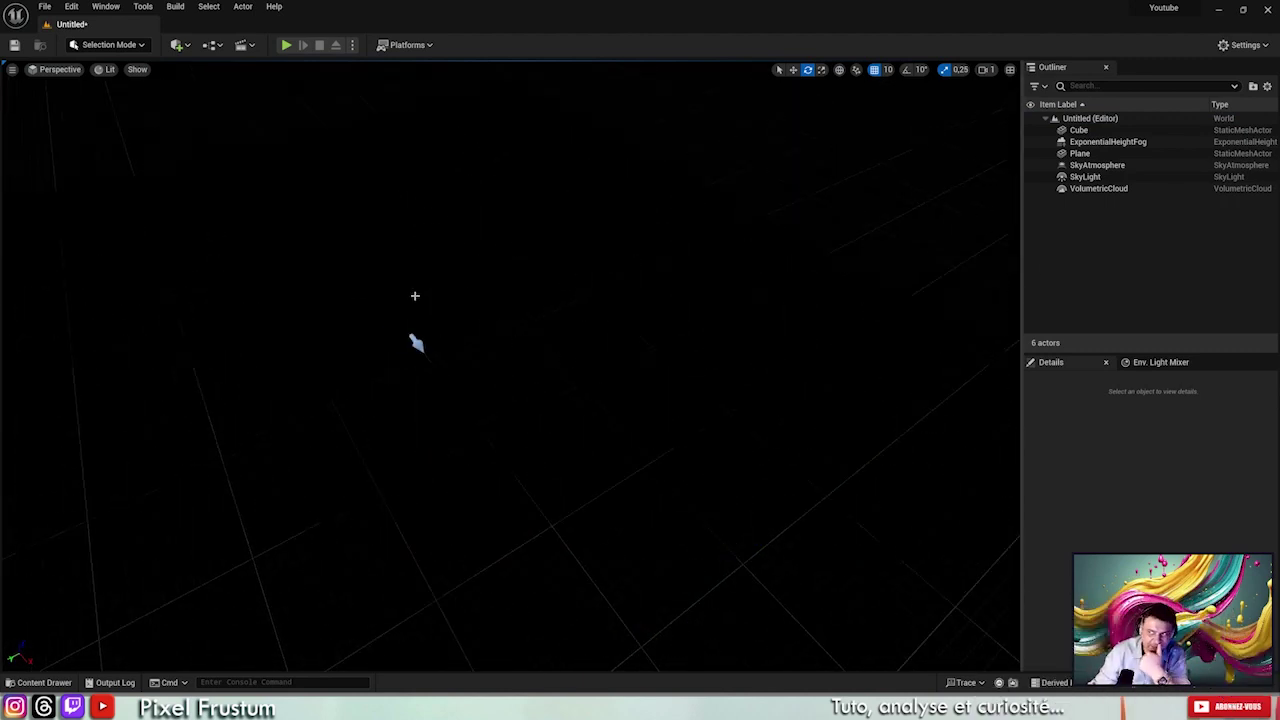
left_click(1090, 177)
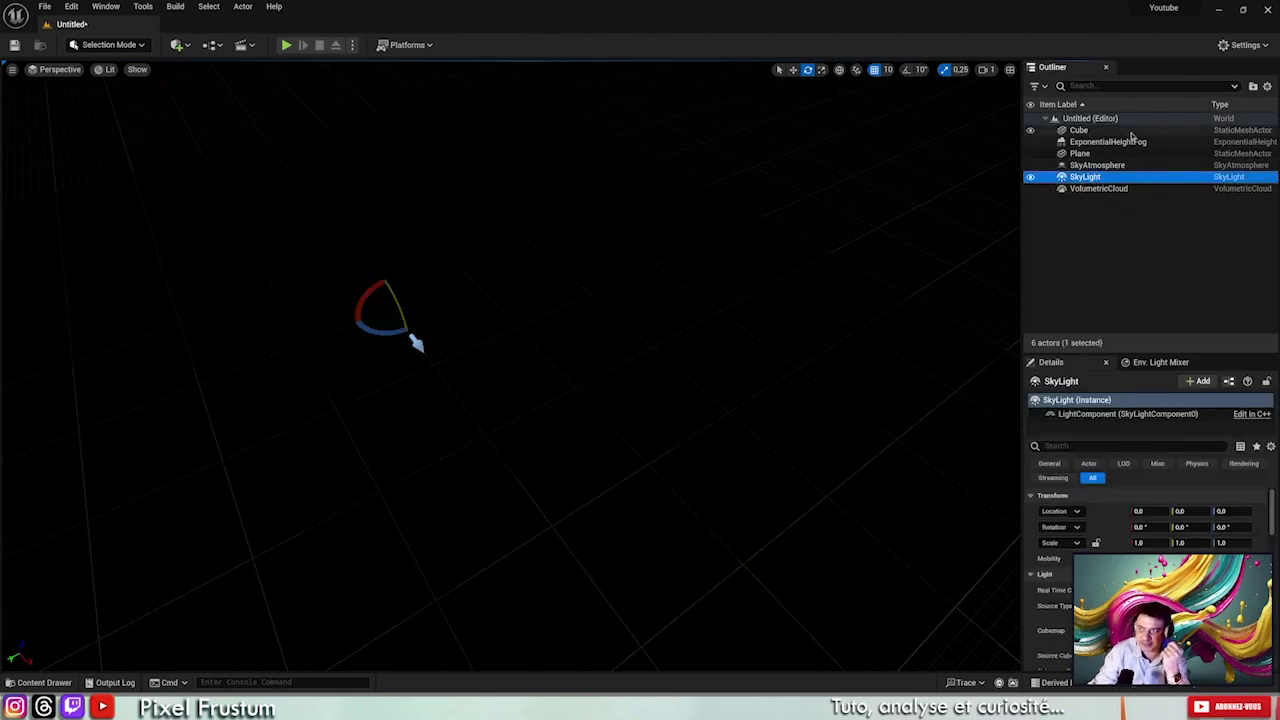
left_click(1080, 154)
left_click(1088, 177)
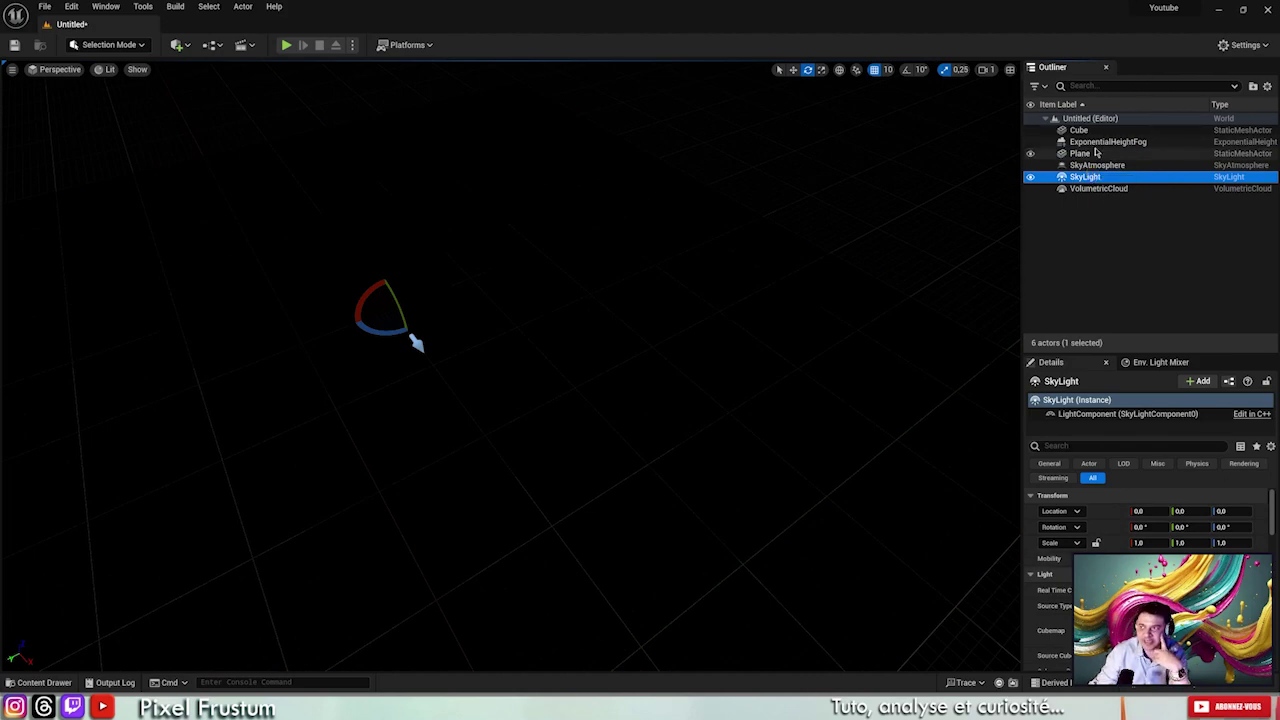
Add a Point Light from Quick Add > Lights.
left_click(177, 45)
mouse_move(208, 155)
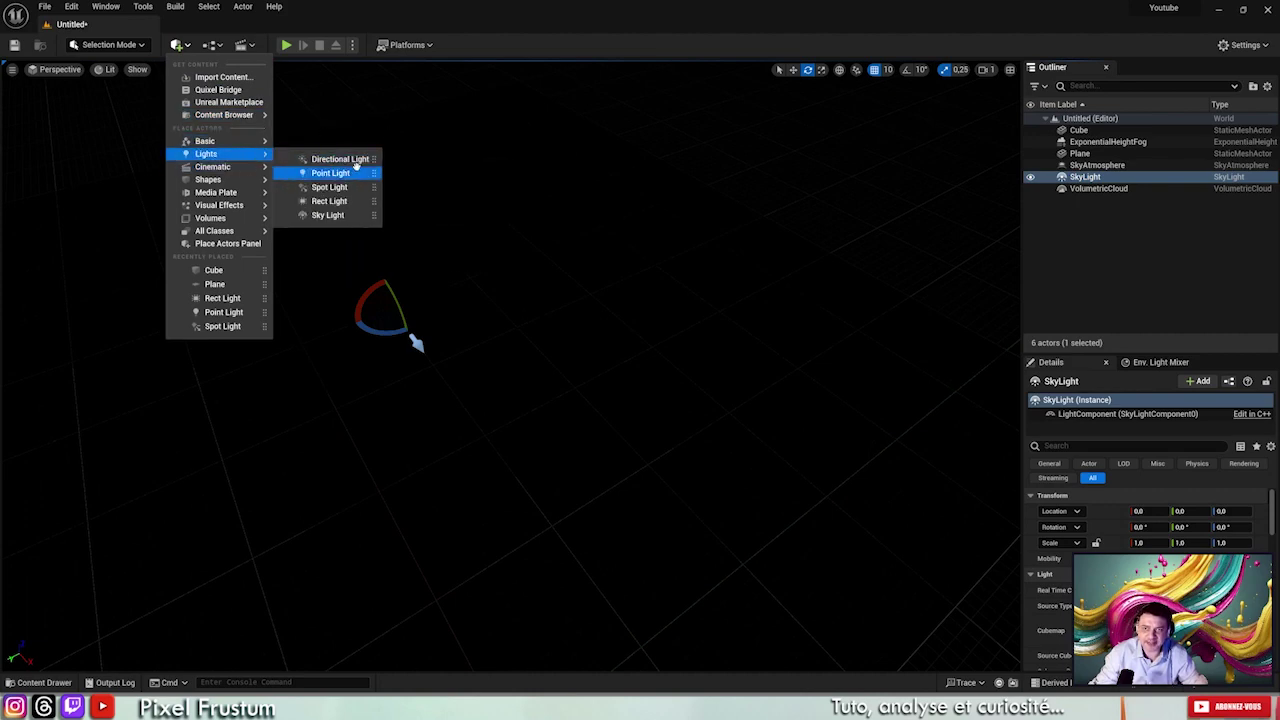
left_click(318, 174)
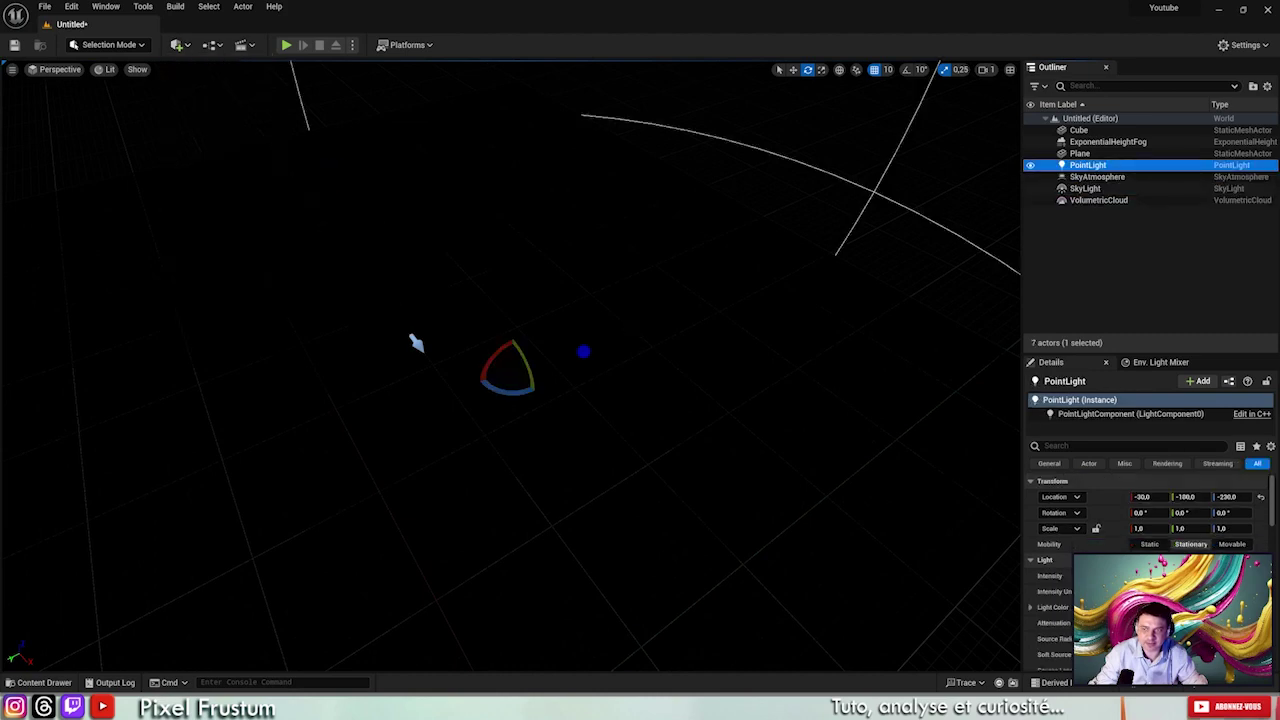
Raise the point light above the floor with the move gizmo, then delete it.
right_click_drag(584, 351, 569, 341)
key("w")
mouse_move(530, 404)
left_mouse_down()
mouse_move(537, 250)
mouse_move(300, 262)
mouse_move(301, 215)
left_mouse_up()
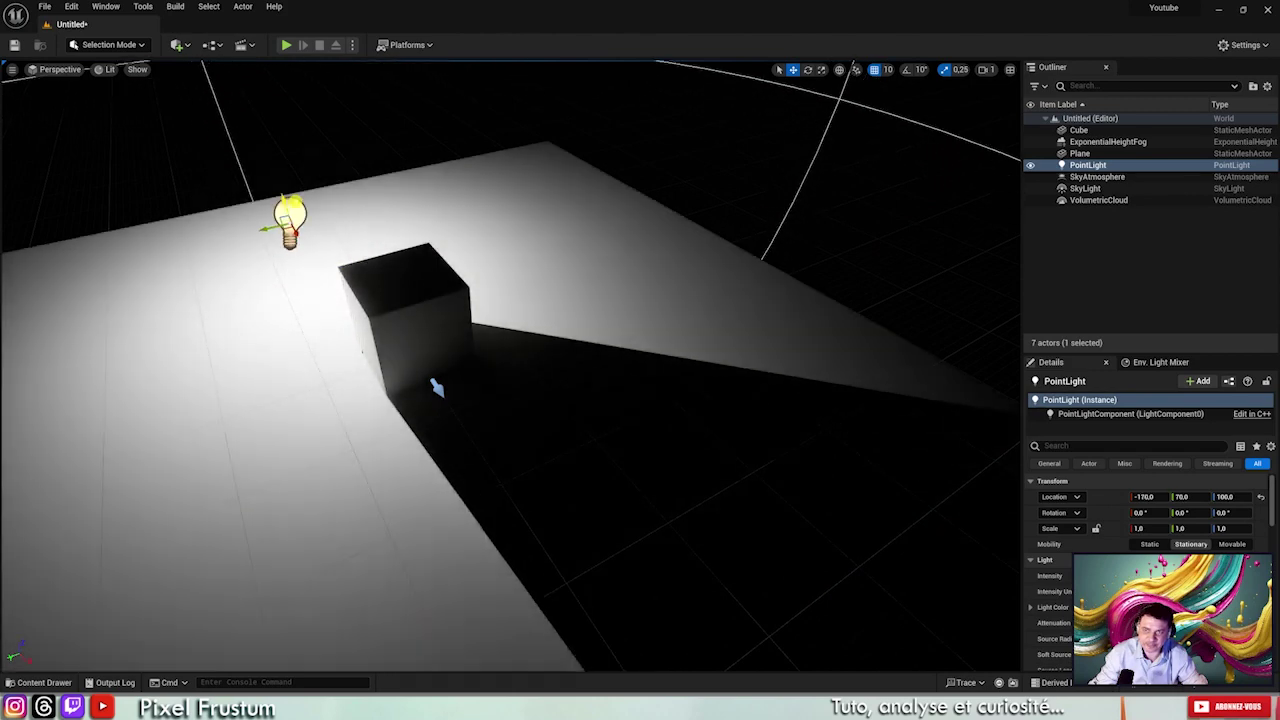
right_click_drag(301, 215, 579, 296)
key("Delete")
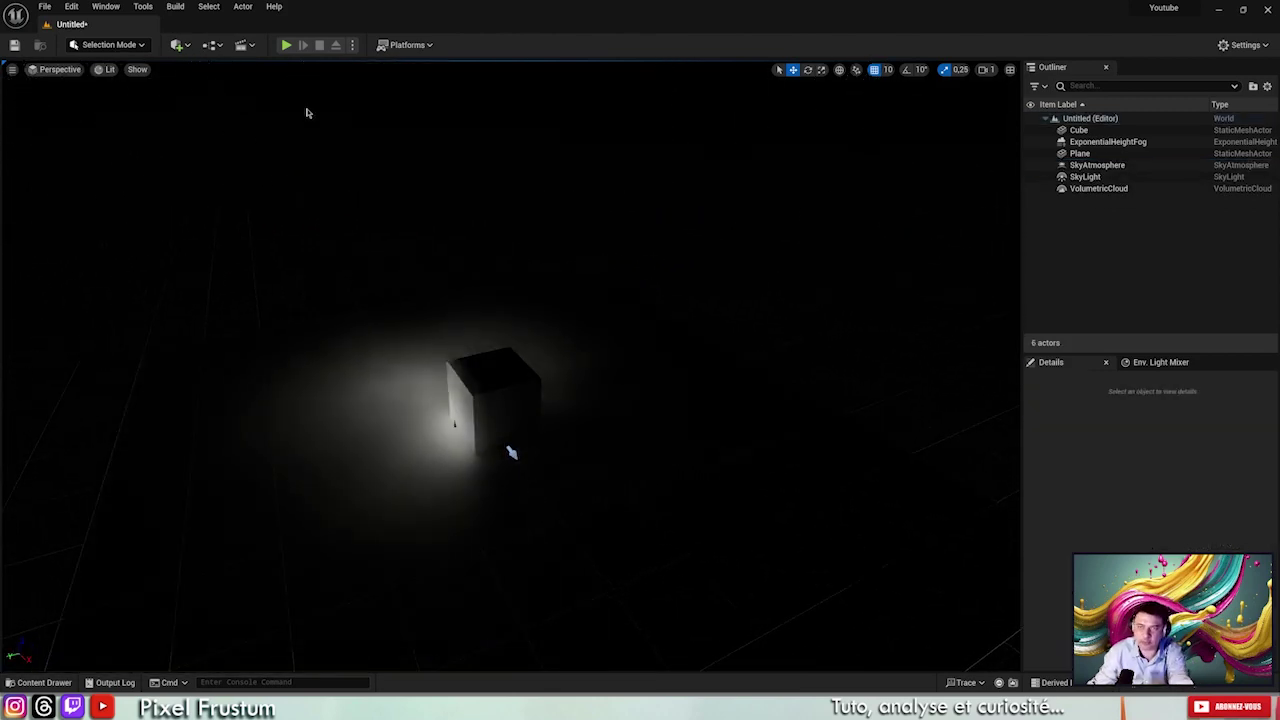
Drag a Point Light into the viewport left of the cube, then delete it.
left_click(180, 44)
mouse_move(222, 155)
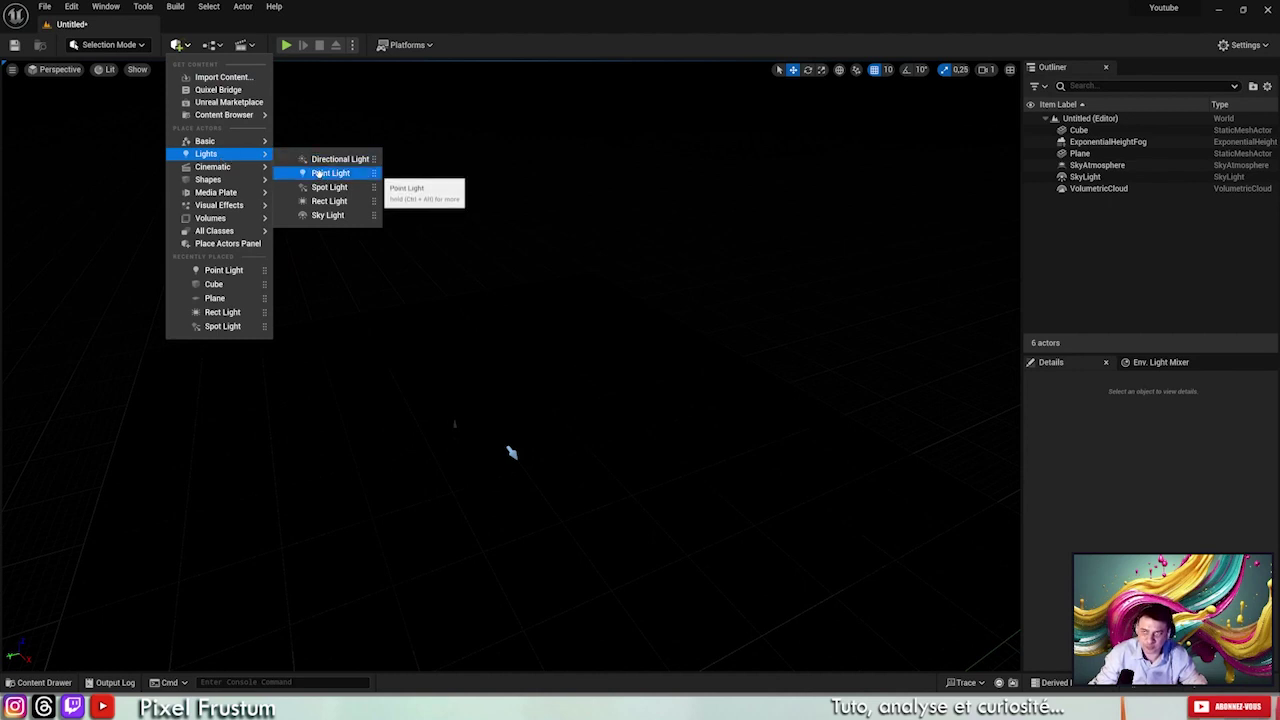
left_click_drag(318, 174, 585, 349)
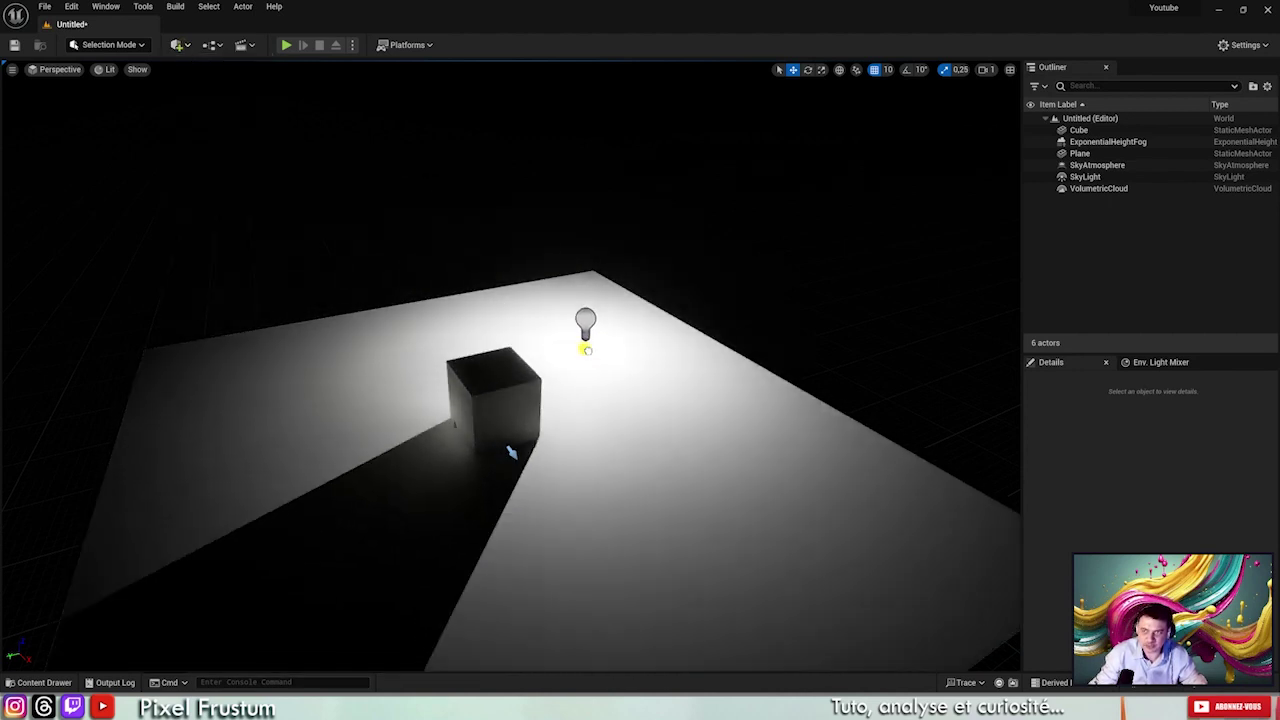
left_click_drag(585, 349, 368, 366)
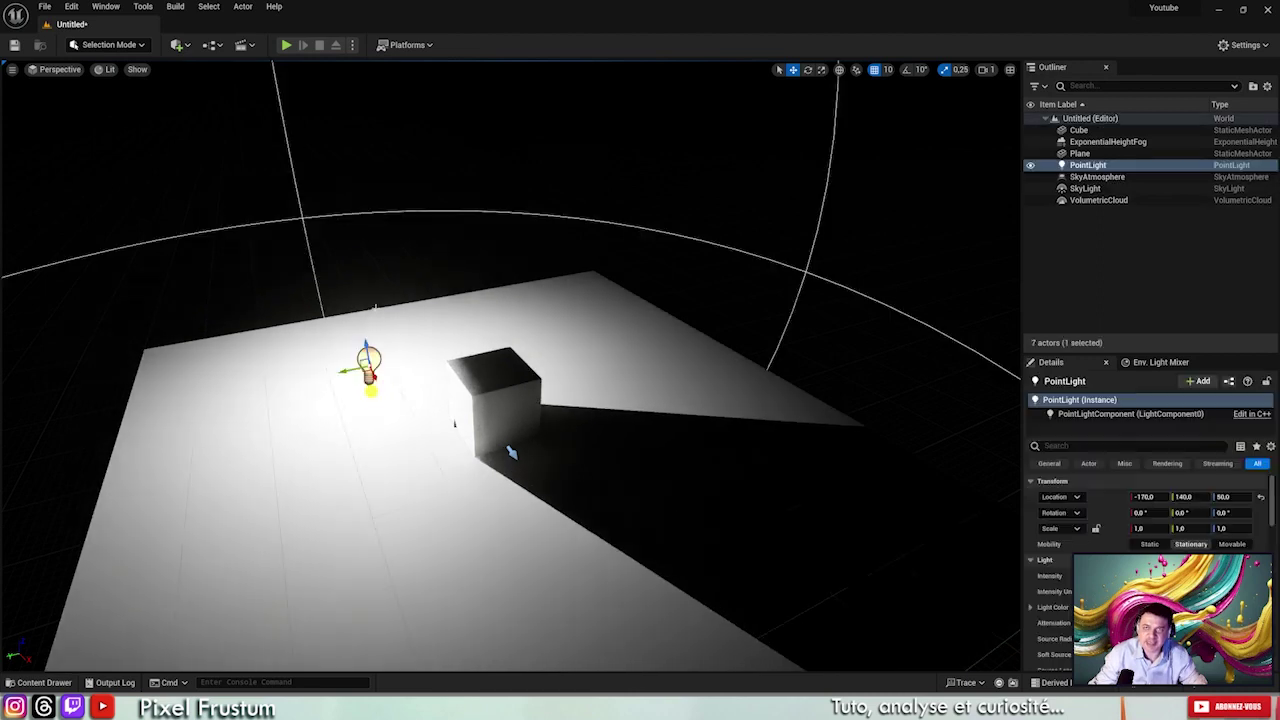
left_click(180, 45)
mouse_move(212, 166)
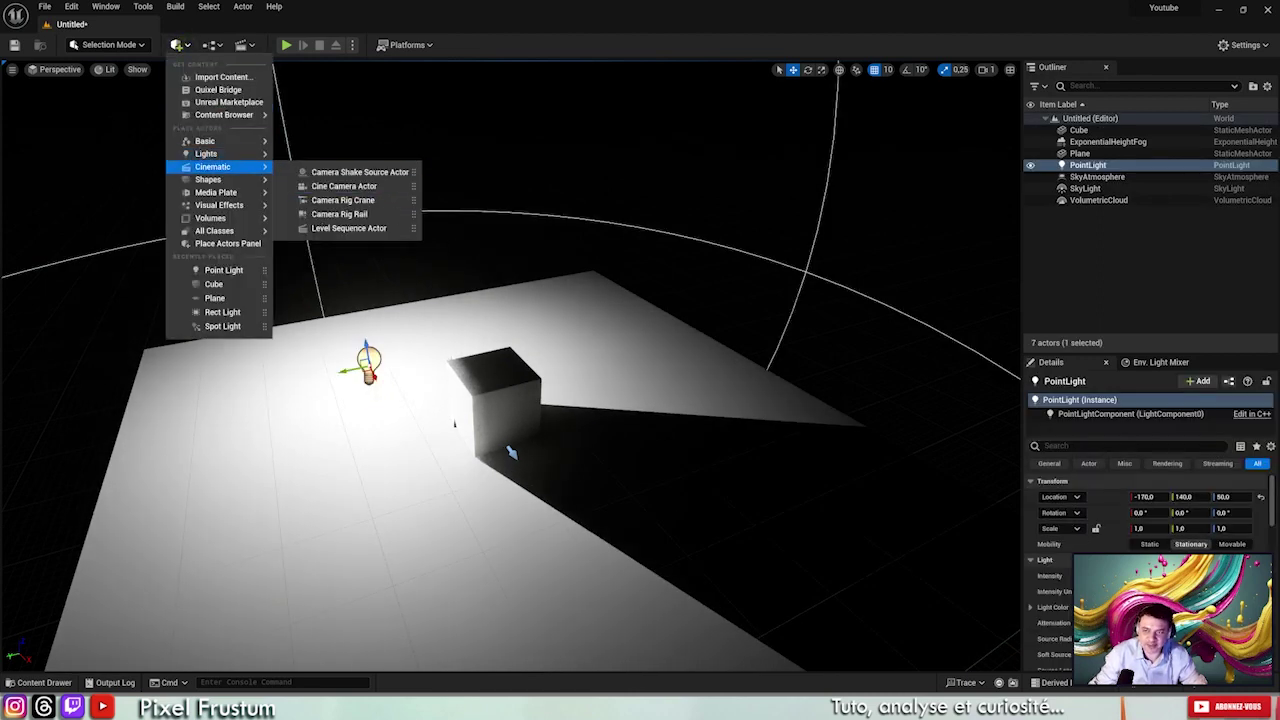
key("Escape")
key("Delete")
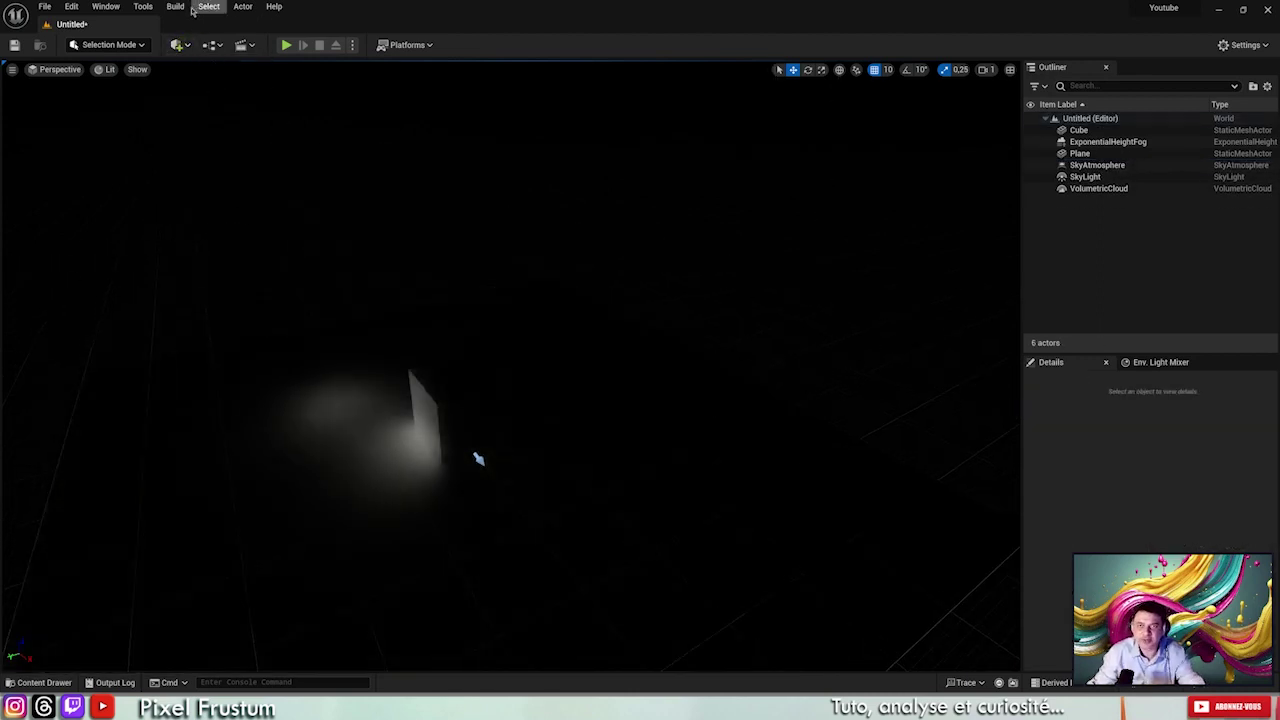
Add another Point Light, push it far below the plane, and delete it.
left_click(180, 45)
mouse_move(210, 153)
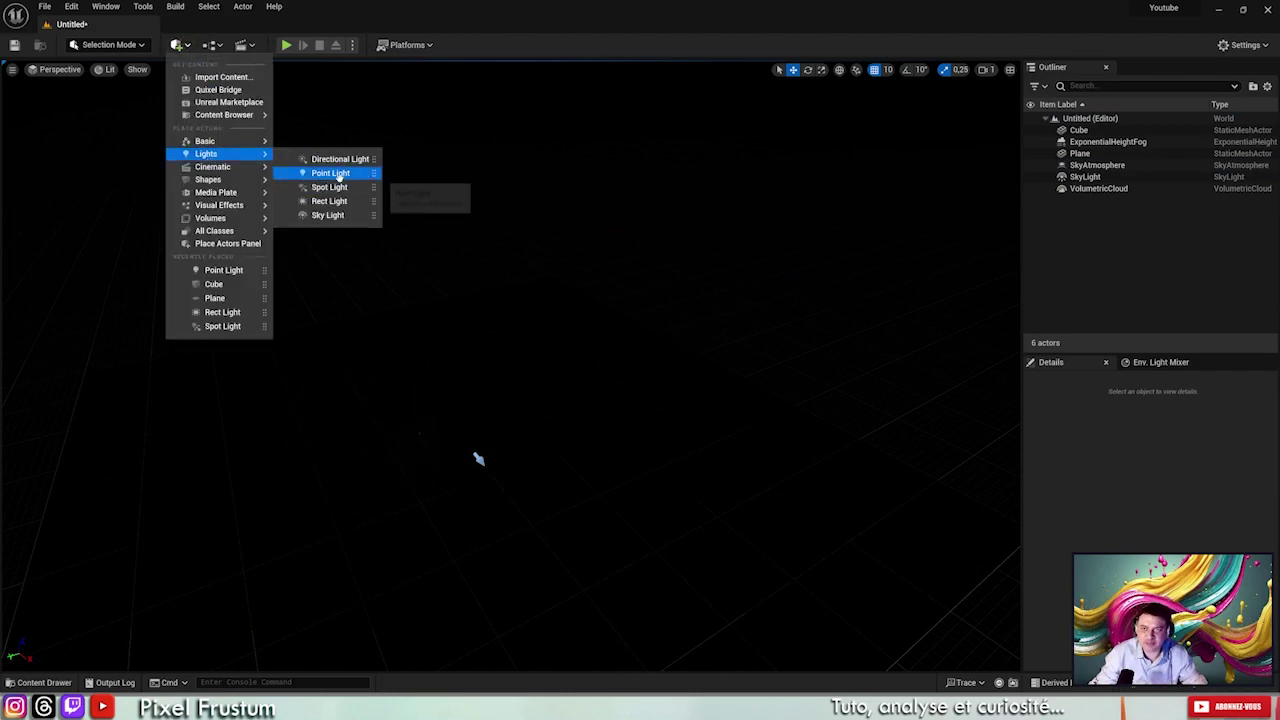
left_click(340, 175)
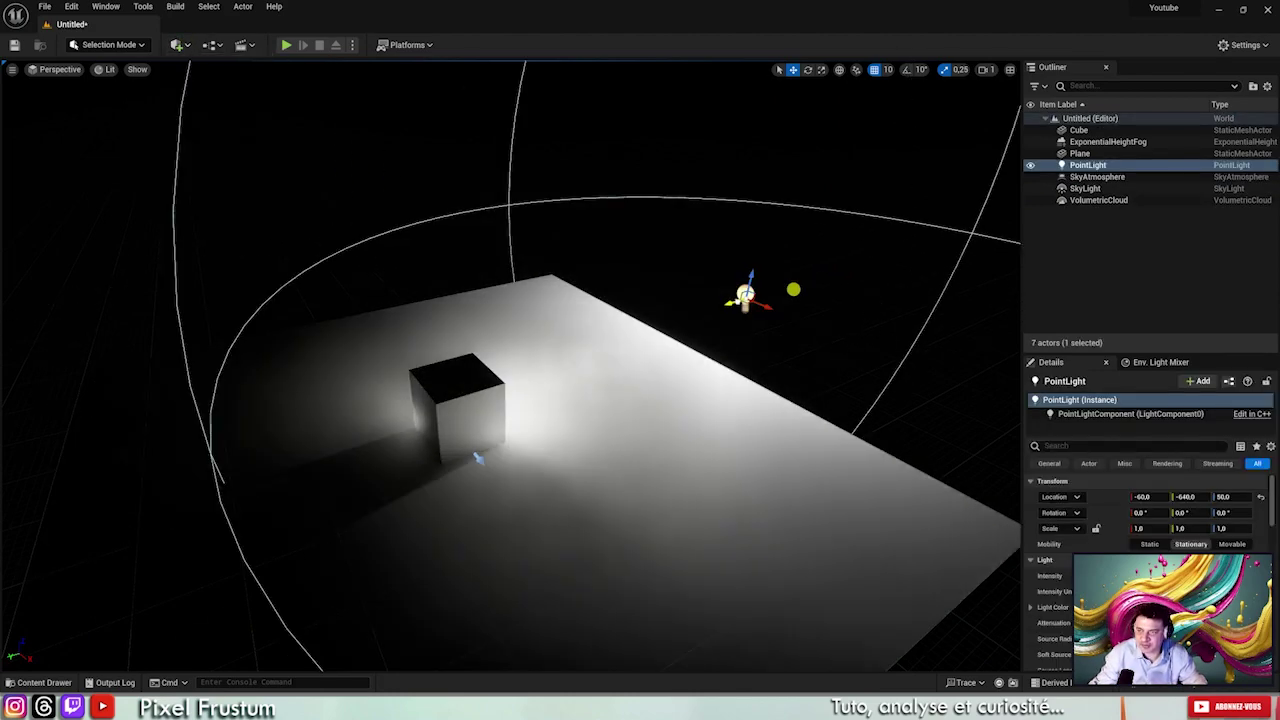
left_click_drag(752, 292, 825, 507)
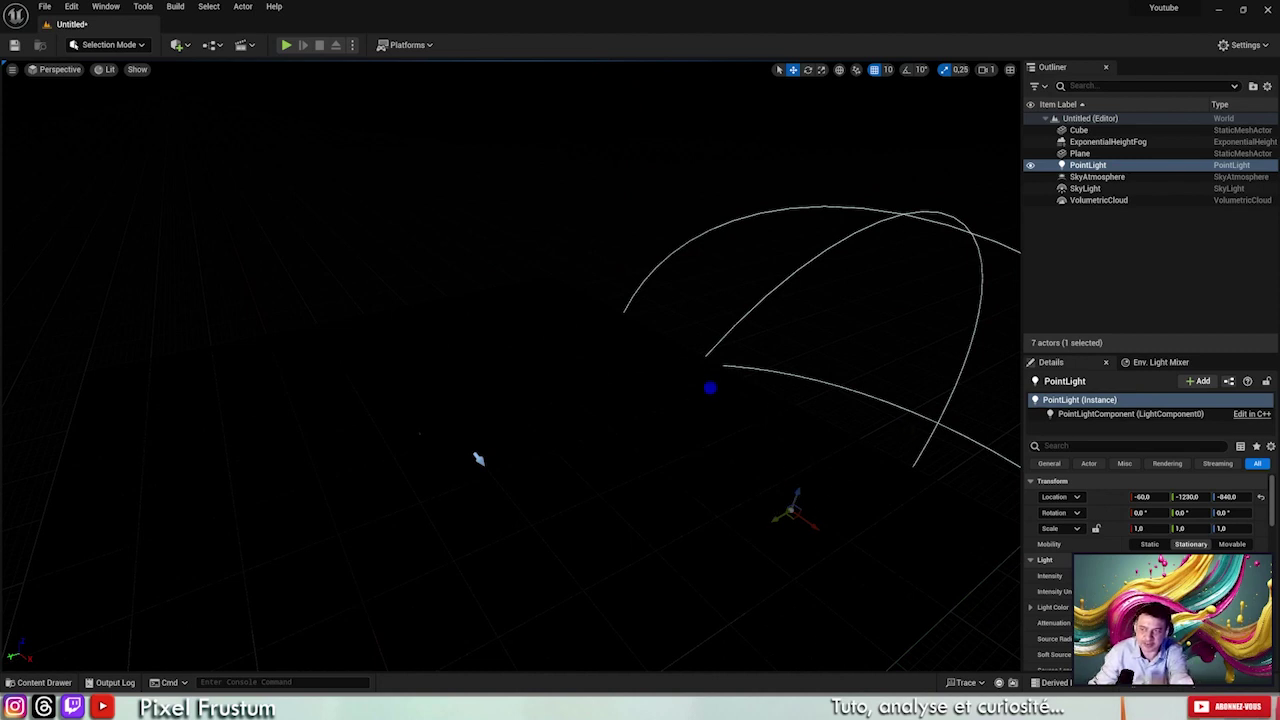
key("Delete")
Add a Point Light and move it beside the cube so it casts a shadow.
left_click(185, 53)
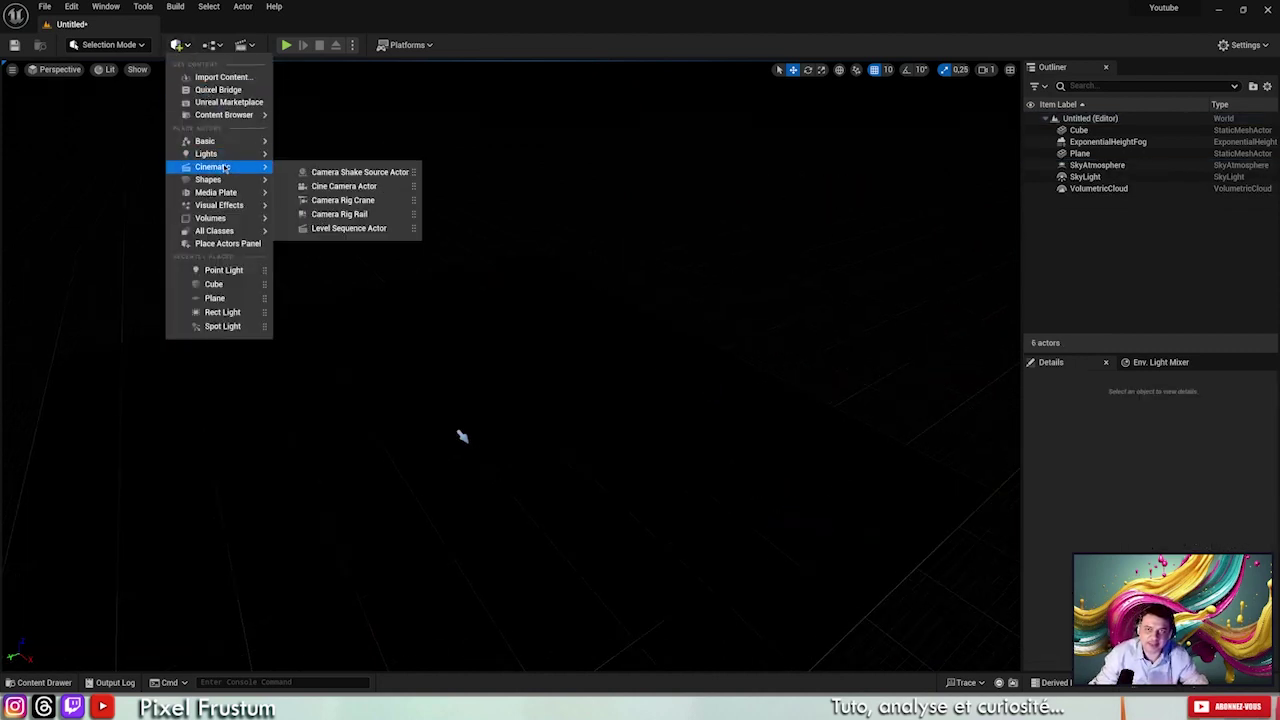
mouse_move(215, 153)
left_click(322, 172)
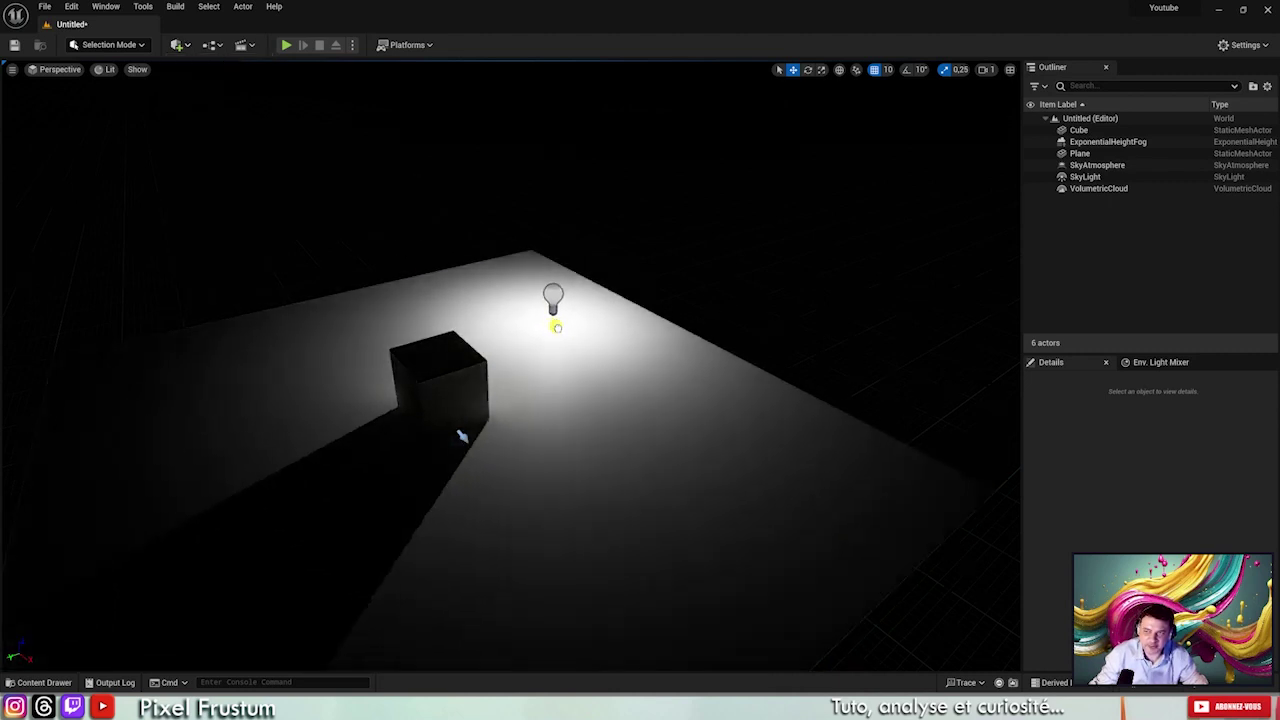
mouse_move(333, 354)
left_mouse_down()
mouse_move(517, 370)
mouse_move(603, 332)
mouse_move(356, 422)
mouse_move(436, 366)
mouse_move(305, 325)
left_mouse_up()
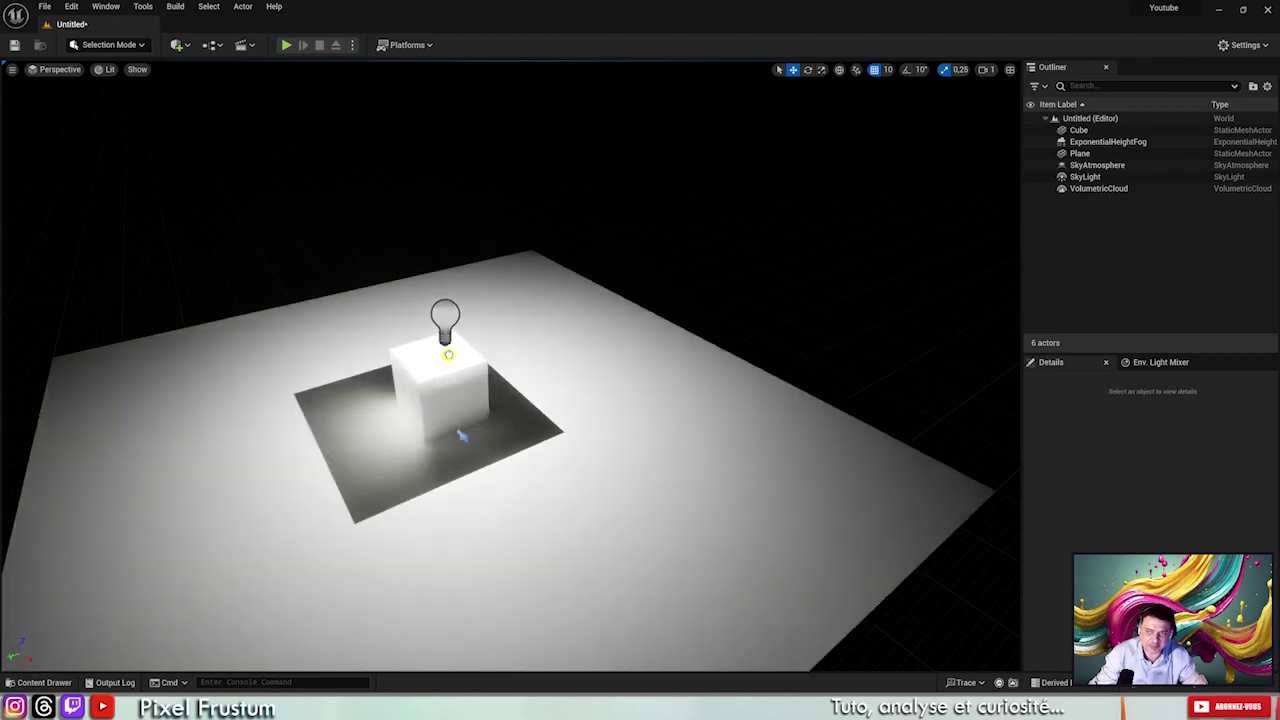
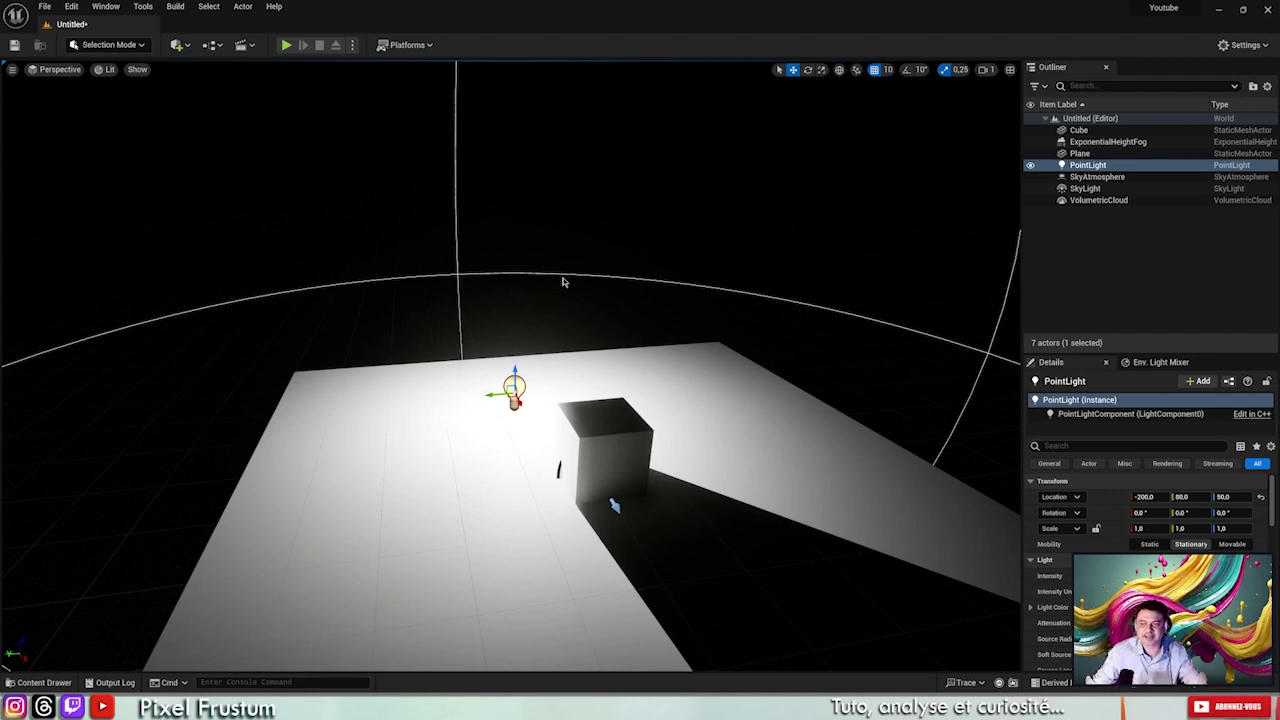
Twice spin the point light around its Z axis and undo, showing the cube's shadow unchanged.
right_click_drag(562, 282, 562, 302)
key("e")
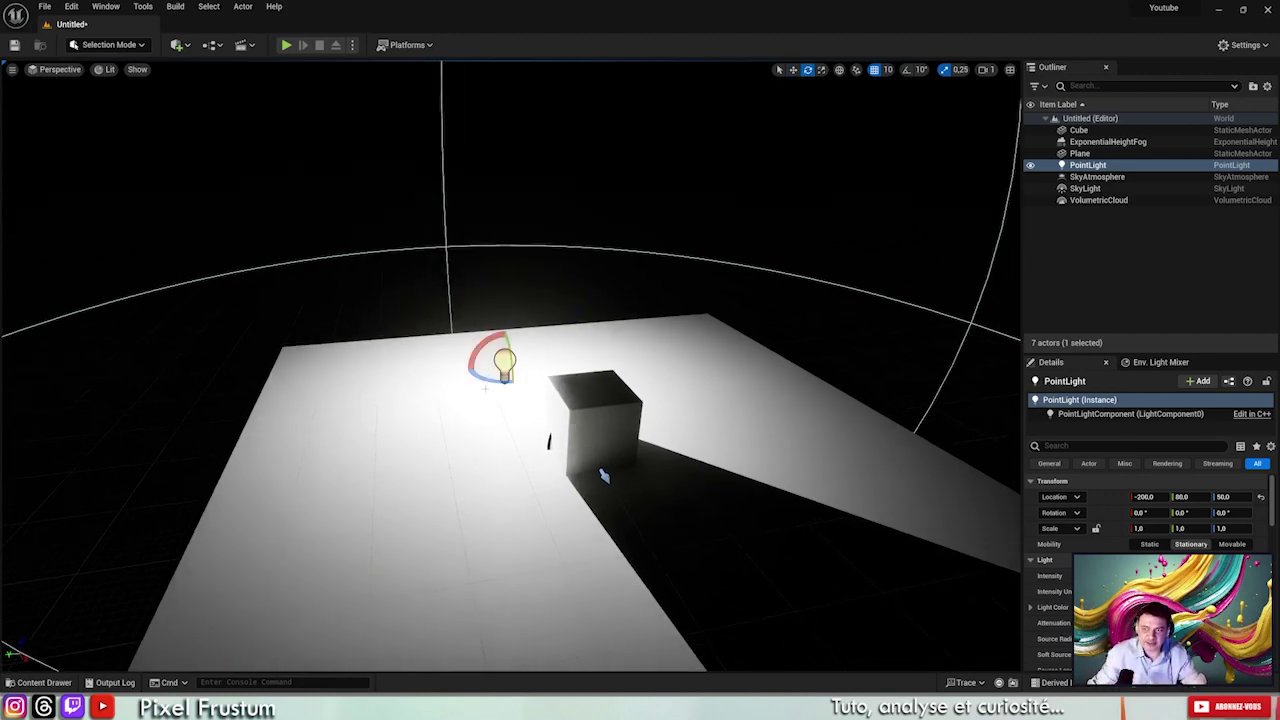
left_click_drag(491, 380, 422, 91)
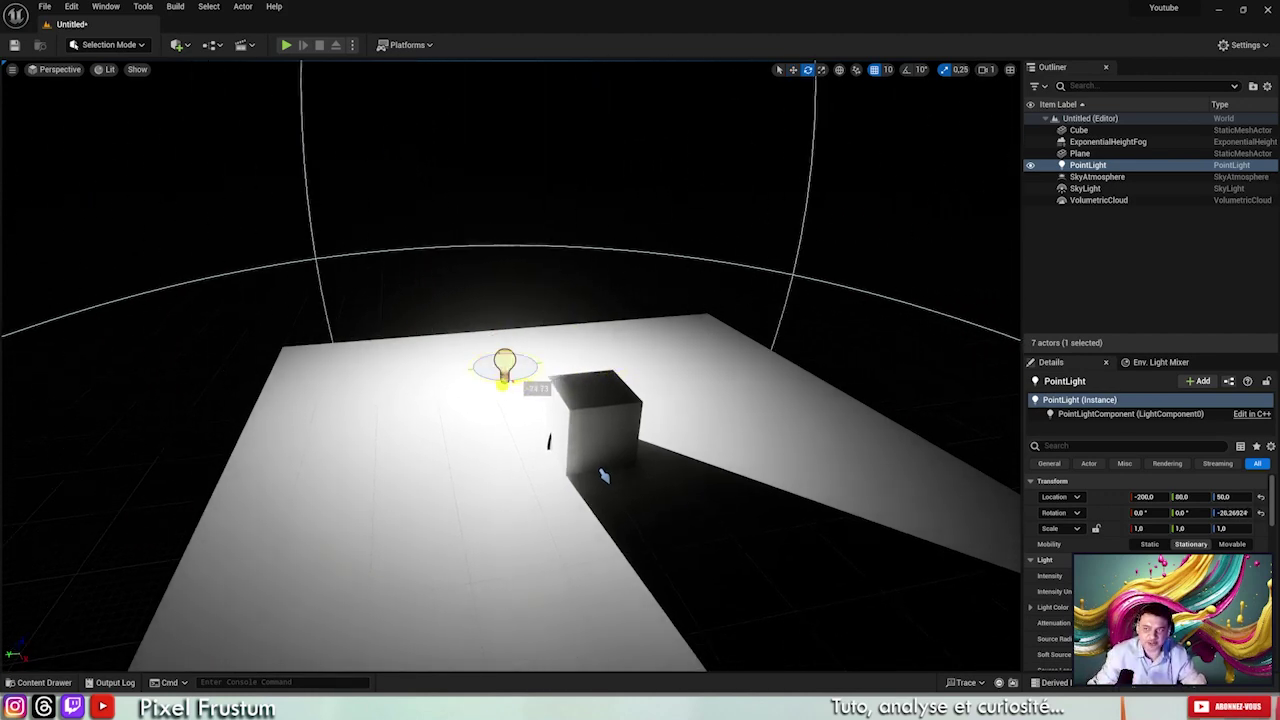
key("ctrl+z")
right_click_drag(551, 277, 547, 279)
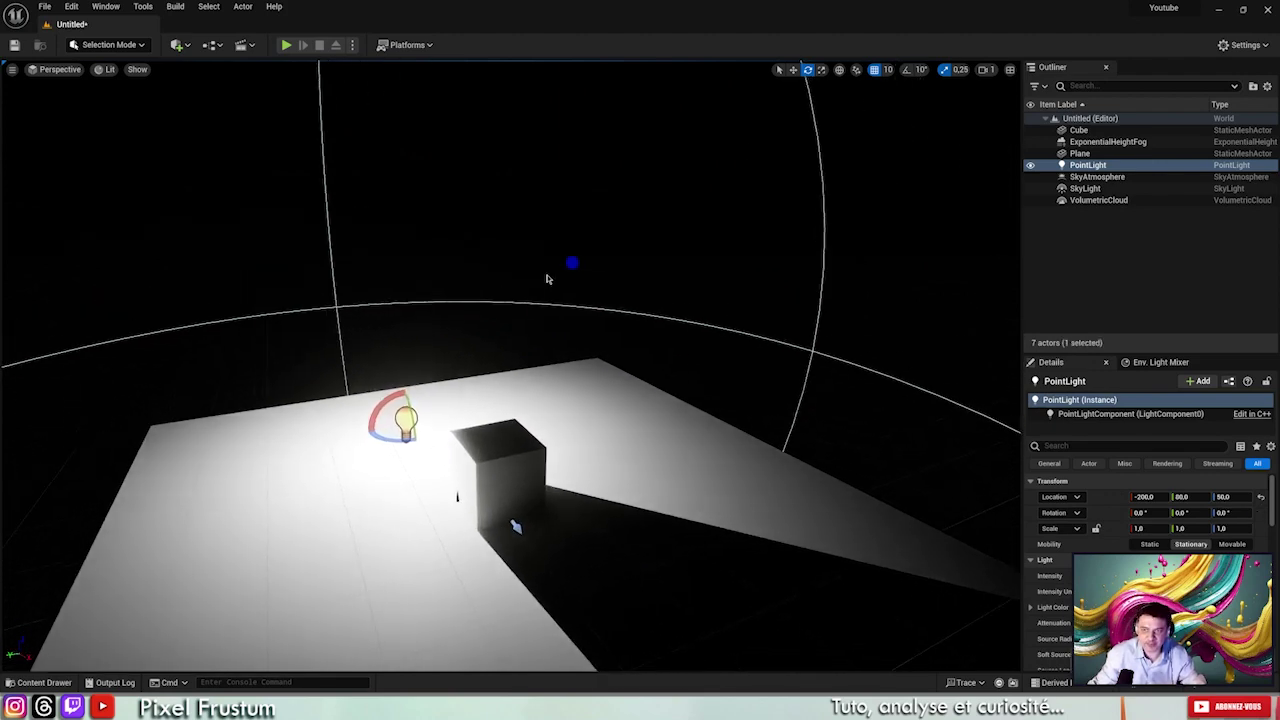
right_click_drag(457, 497, 572, 498)
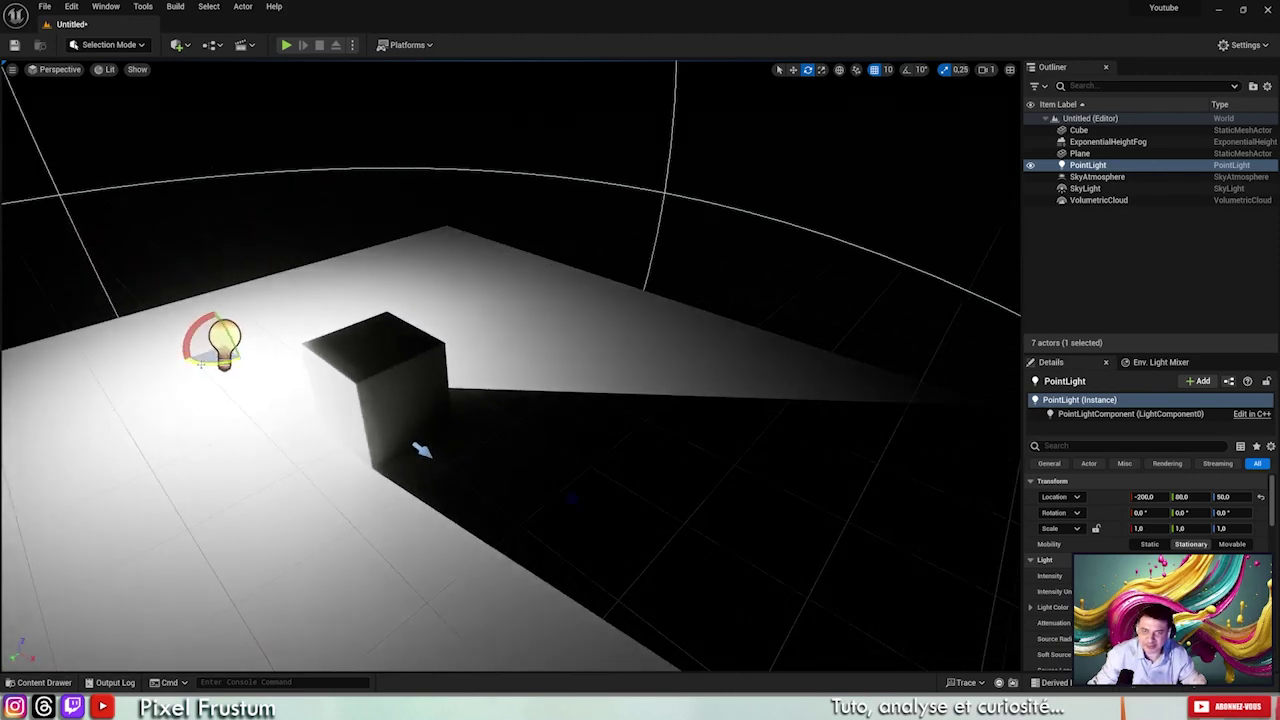
right_click_drag(421, 450, 434, 444)
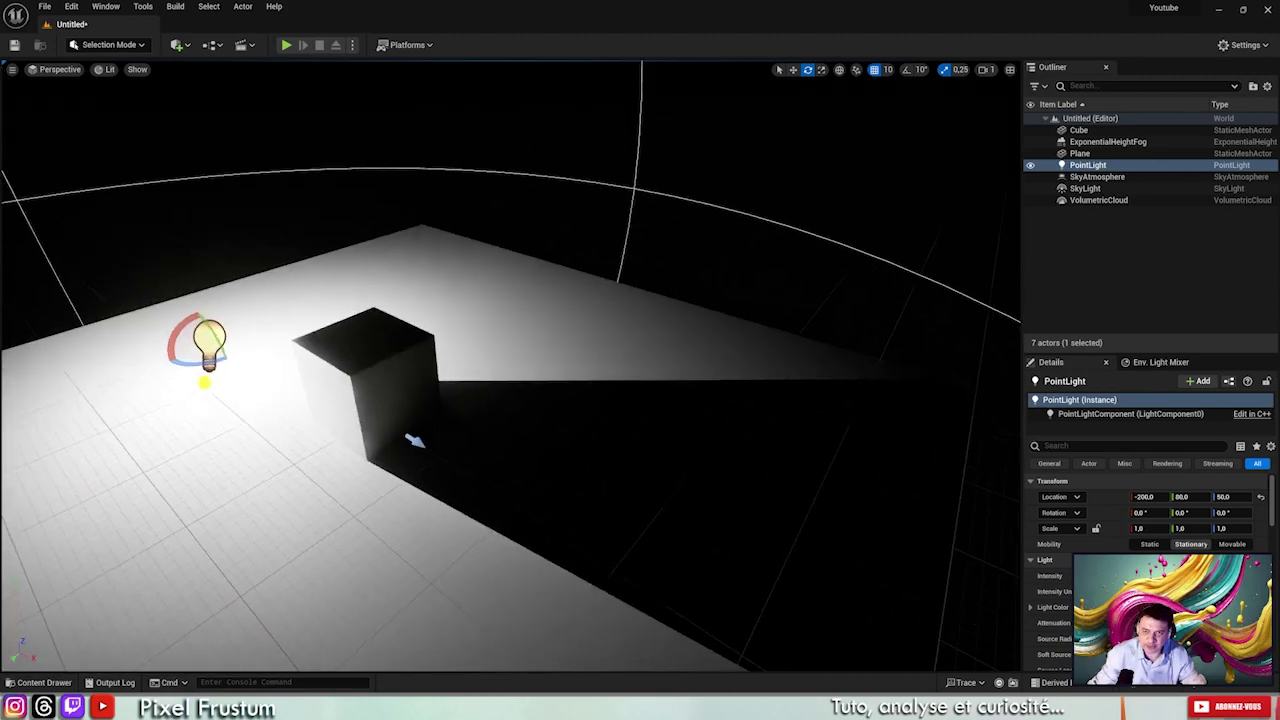
left_click_drag(434, 444, 434, 444, "ctrl")
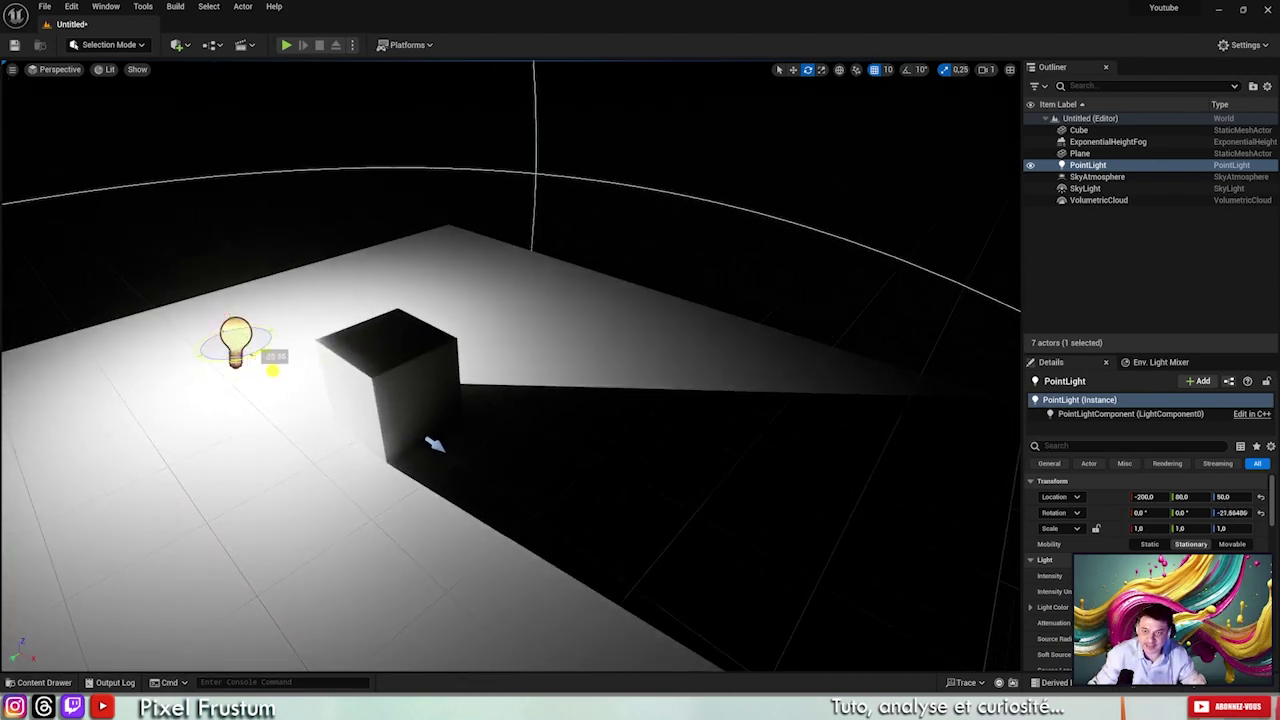
key("ctrl+z")
right_click_drag(434, 444, 473, 443)
Drag the point light toward the cube to location -110, 90, 60, then pull the view back.
key("w")
mouse_move(397, 380)
left_mouse_down("alt")
mouse_move(607, 432)
mouse_move(507, 511)
left_mouse_up("alt")
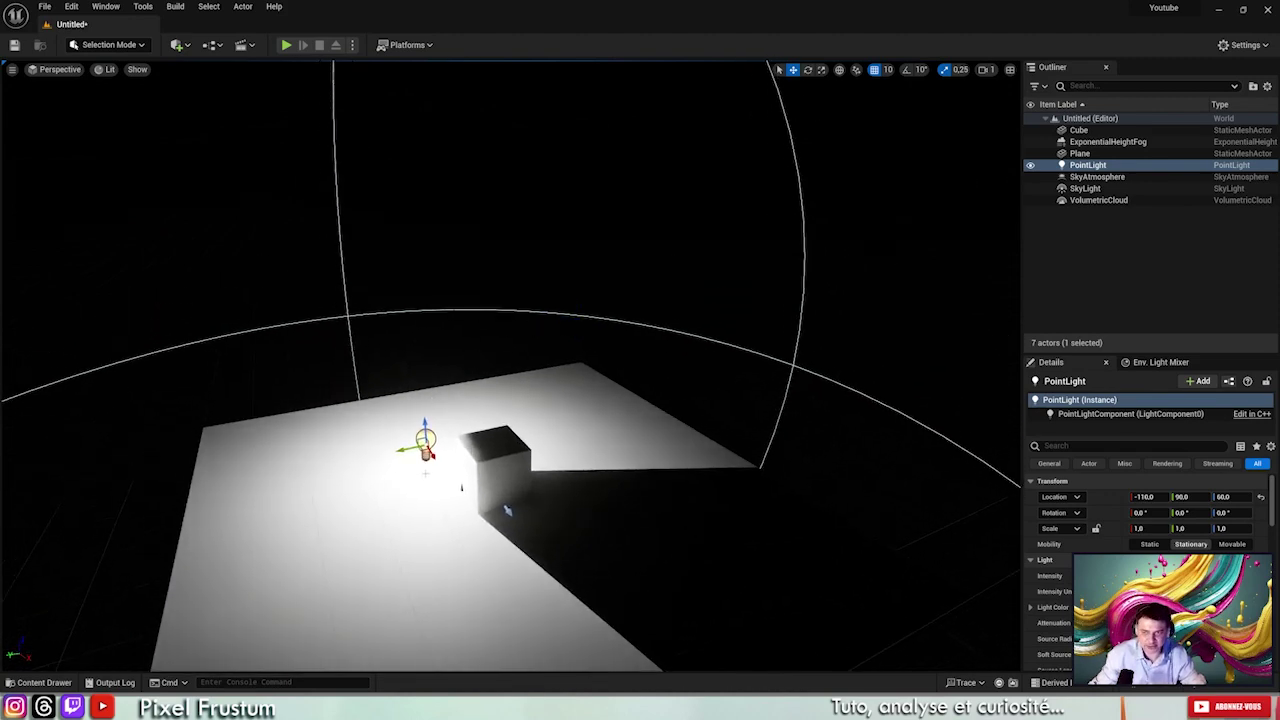
left_click_drag(507, 511, 574, 400, "alt")
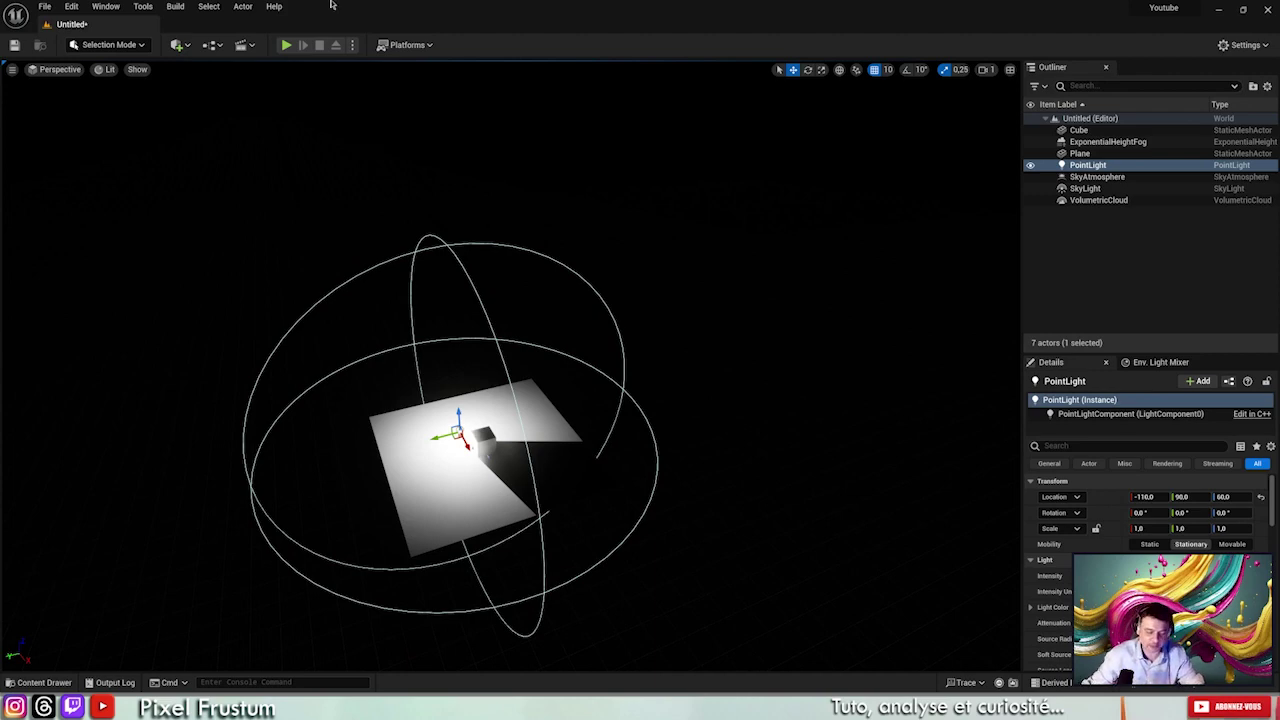
scroll(414, 434, "up", 1)
Move the point light left across the plane to location -190, 240, 60.
scroll(414, 434, "up", 2)
scroll(414, 434, "up", 3)
scroll(414, 434, "up", 3)
left_click_drag(414, 434, 560, 420, "alt")
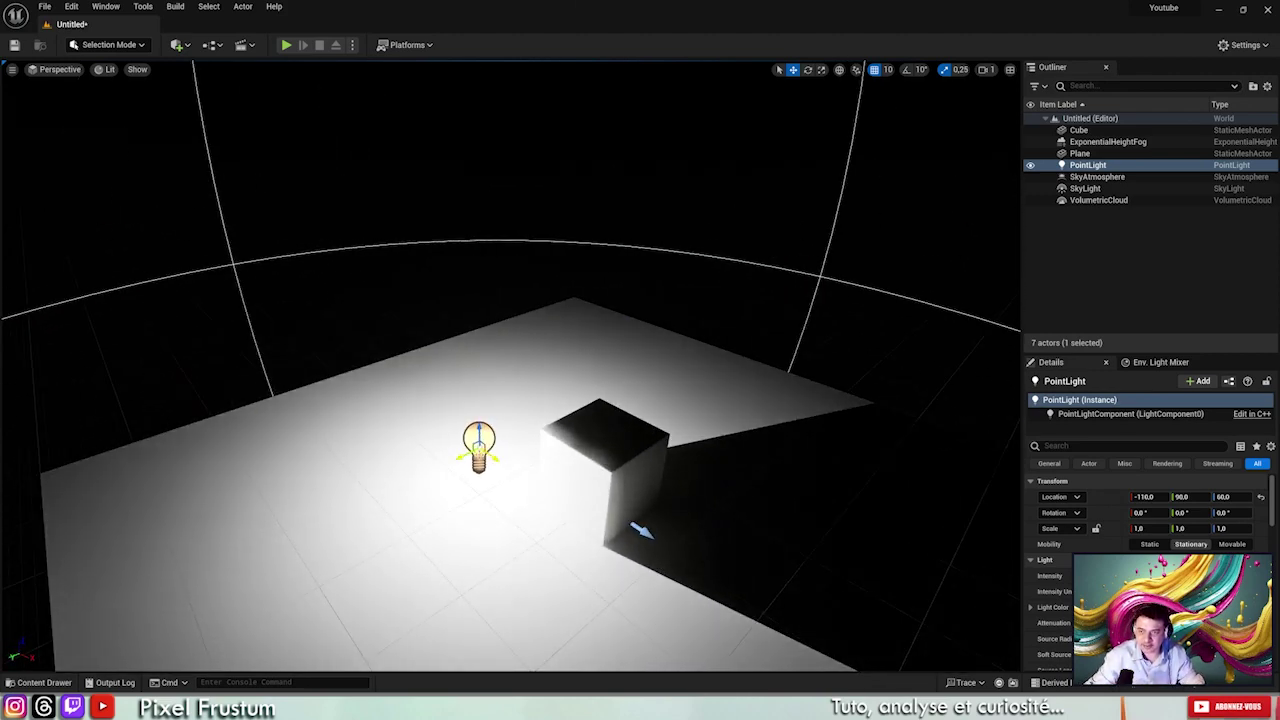
left_click_drag(478, 450, 328, 470)
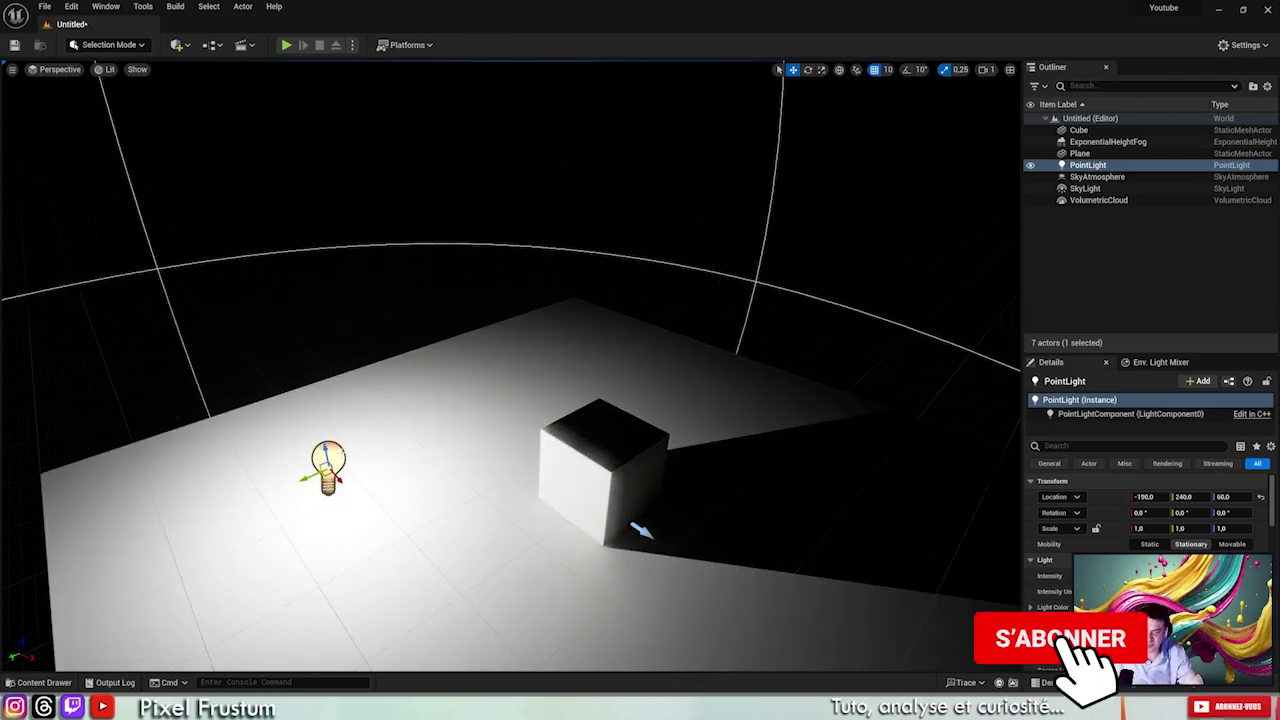
scroll(414, 434, "down", 2)
scroll(414, 434, "down", 2)
Spin the light around its vertical axis, then undo to keep zero rotation.
key("e")
scroll(414, 434, "down", 1)
left_click_drag(453, 412, 548, 415)
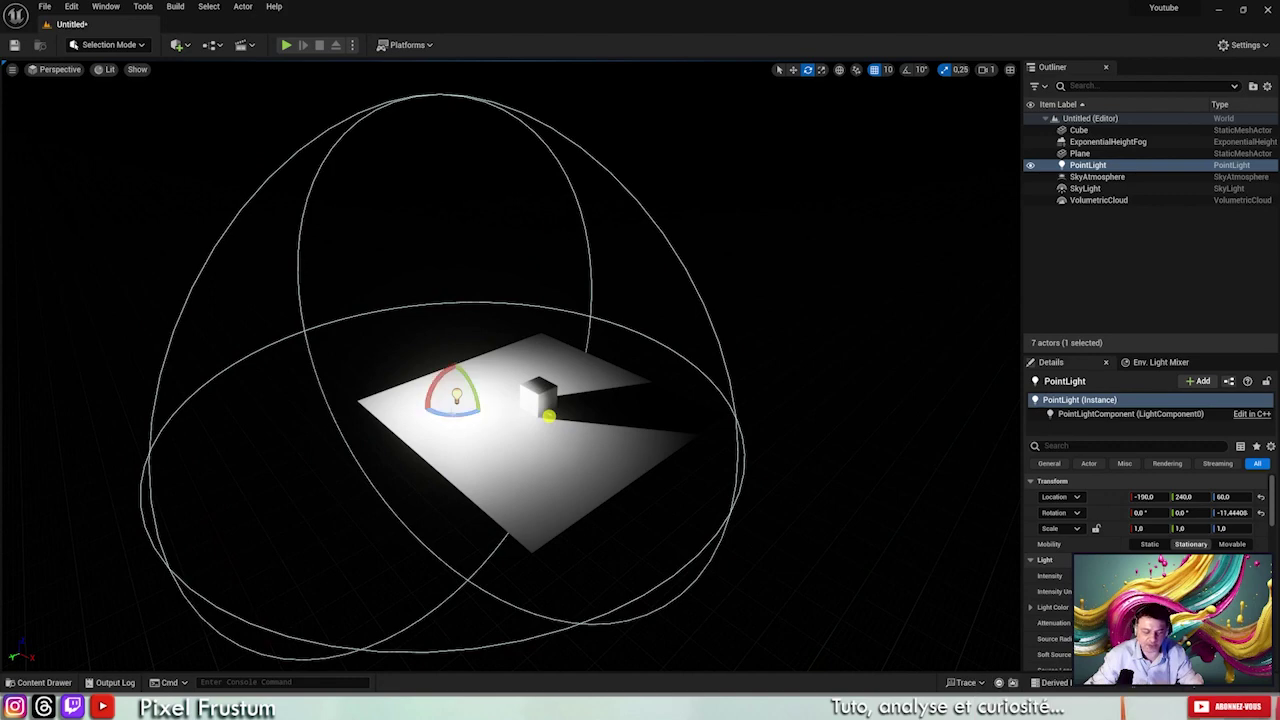
key("ctrl+z")
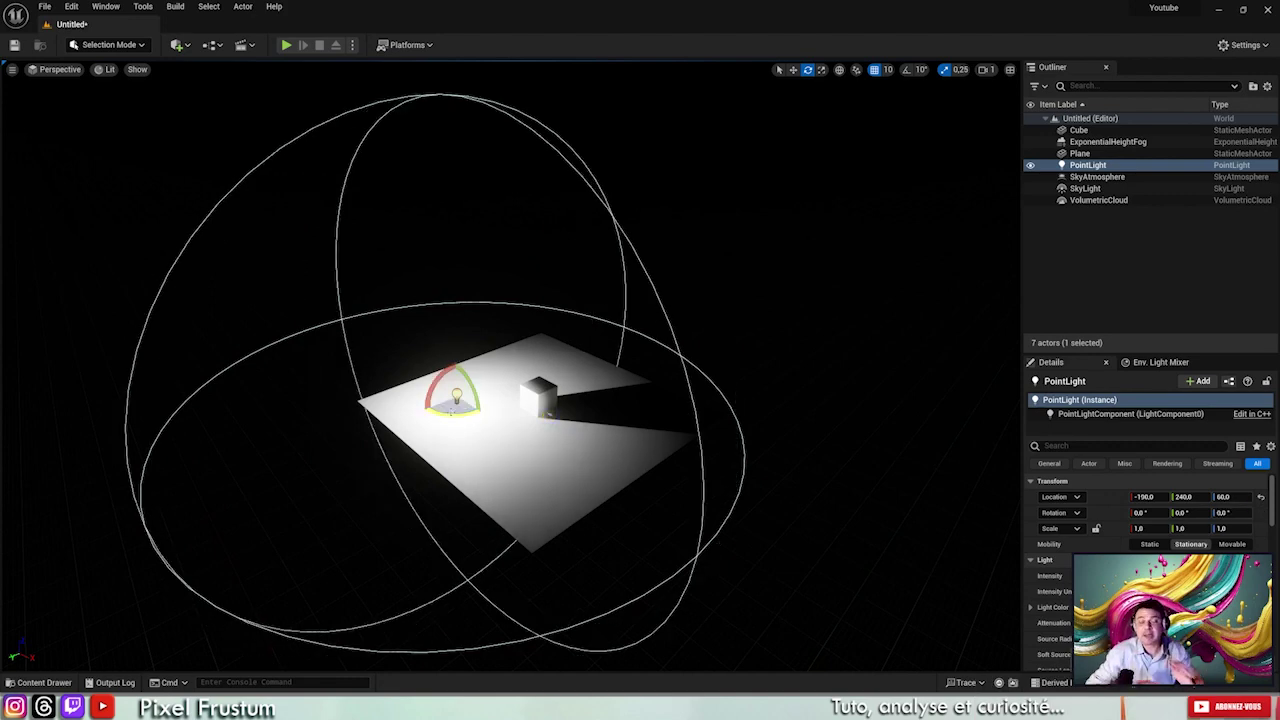